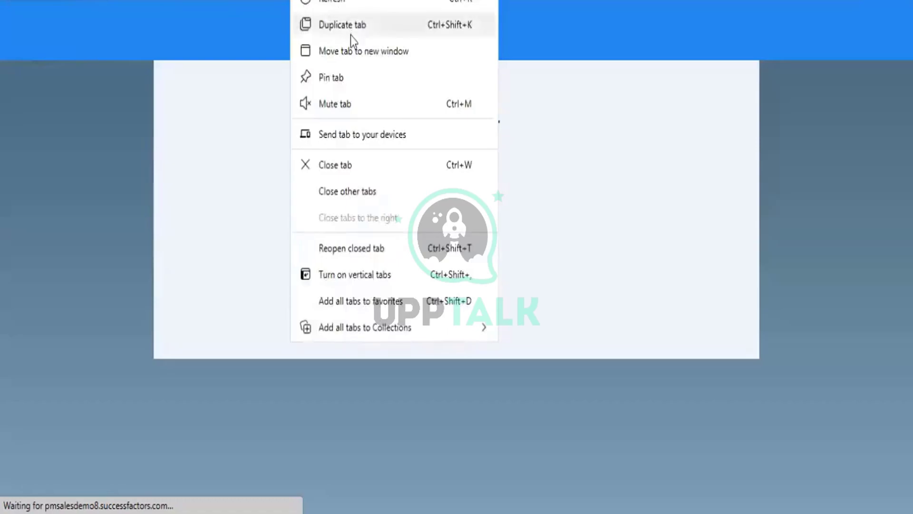
# In a duplicate browser tab, search workflow requests submitted by the chosen employee with the request status COMPLETED
pyautogui.click(349, 24)
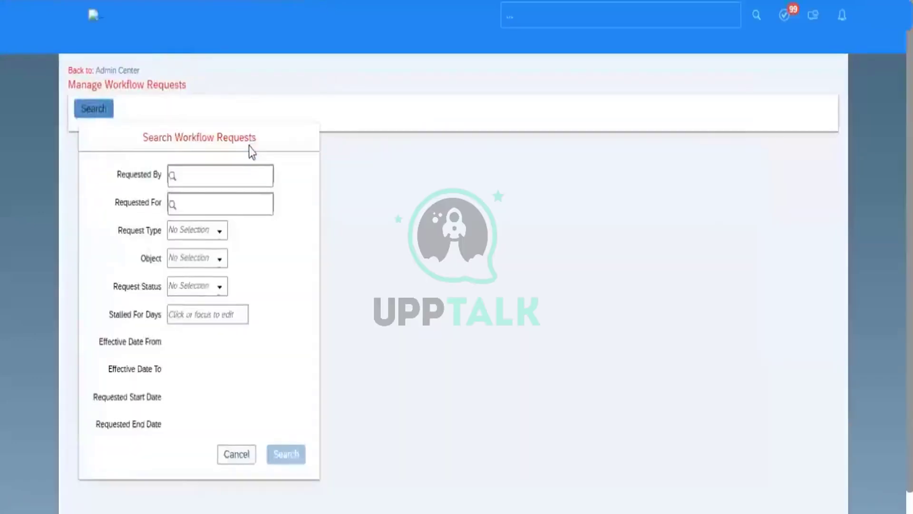
pyautogui.click(202, 153)
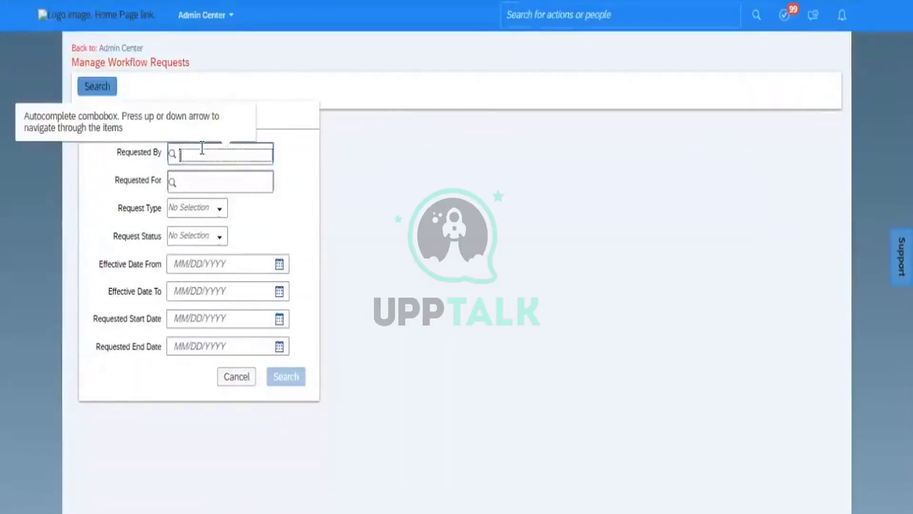
pyautogui.write('saurash')
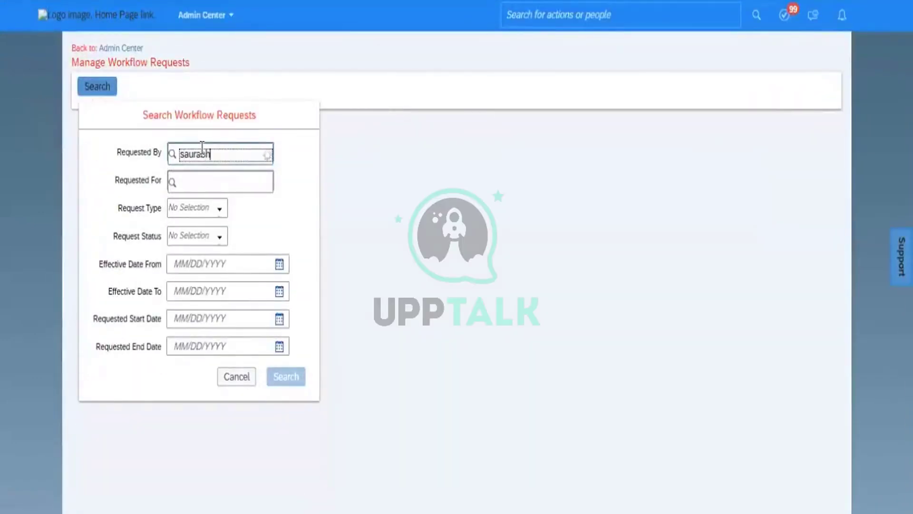
pyautogui.click(214, 200)
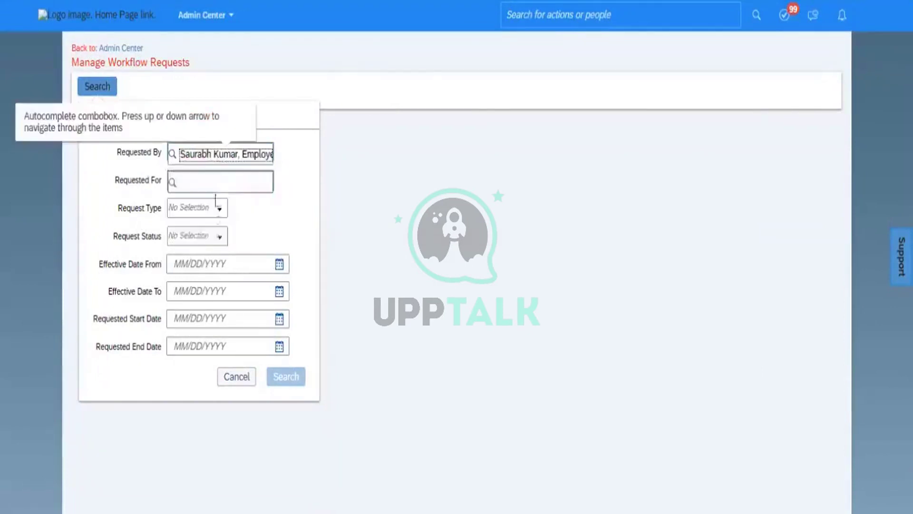
pyautogui.click(221, 239)
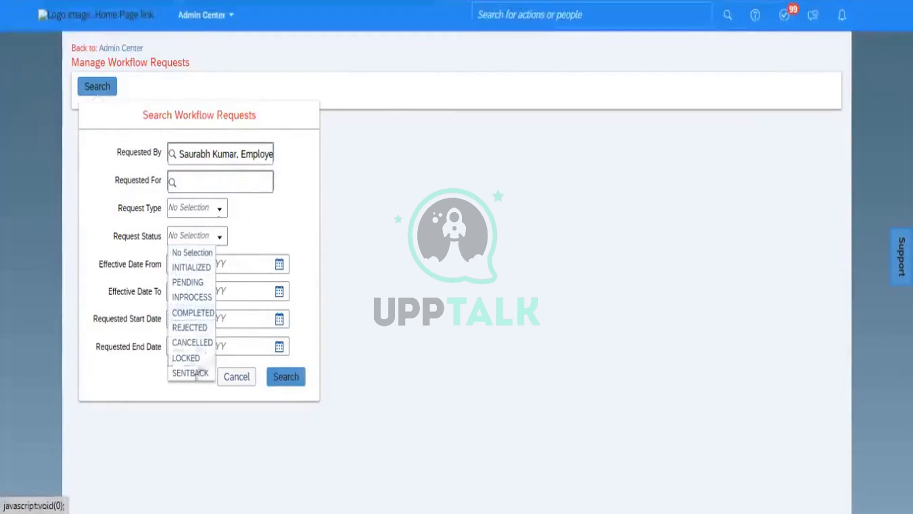
pyautogui.click(201, 314)
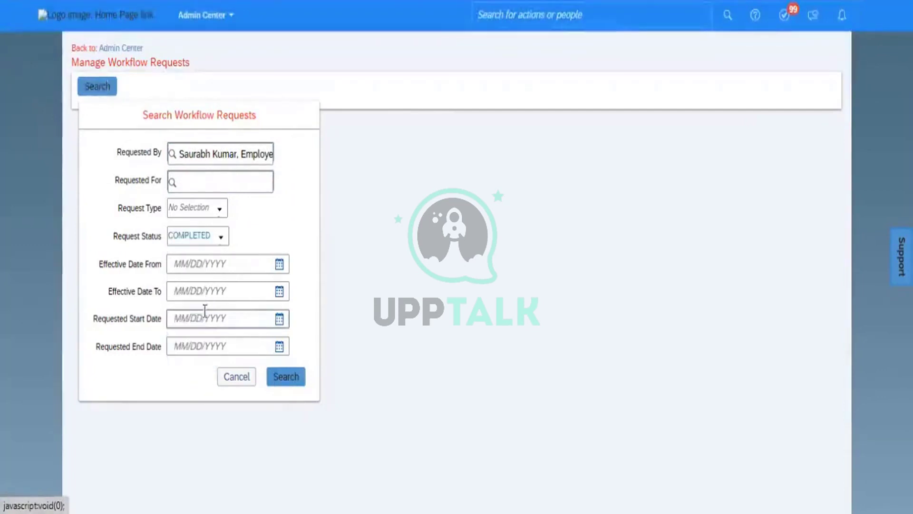
pyautogui.click(288, 377)
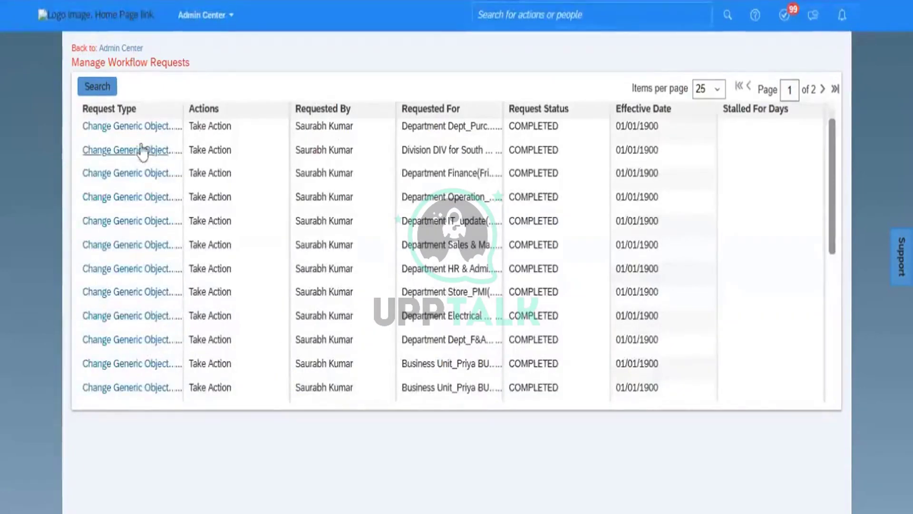
# Open the first completed workflow request and review its department details and approval activity
pyautogui.click(105, 134)
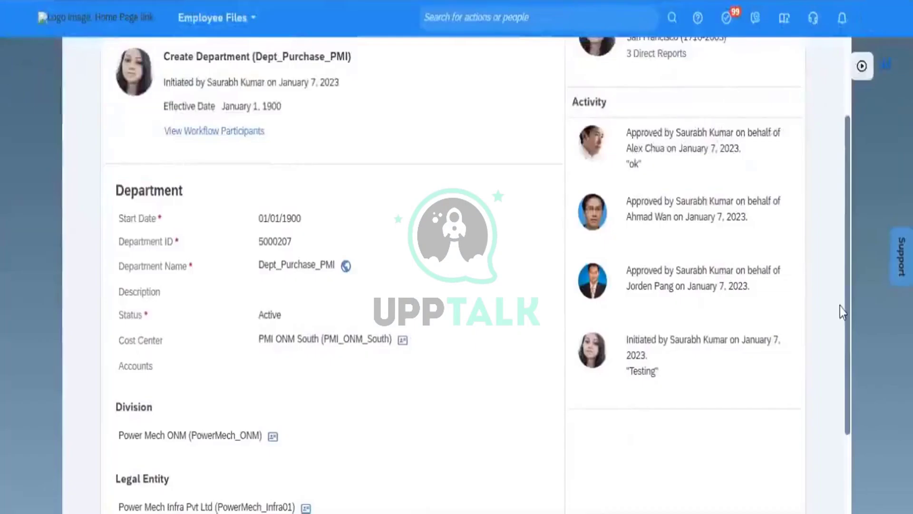
pyautogui.scroll(-3, 840, 333)
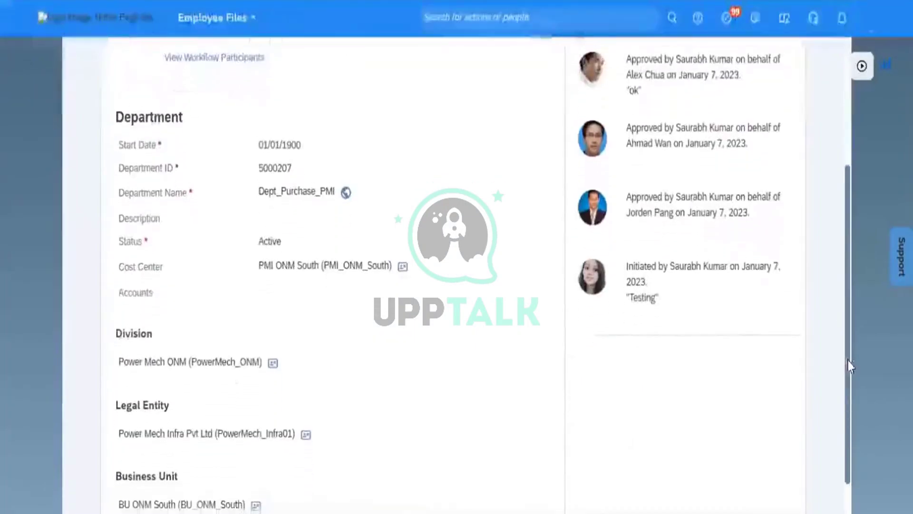
pyautogui.scroll(5, 857, 381)
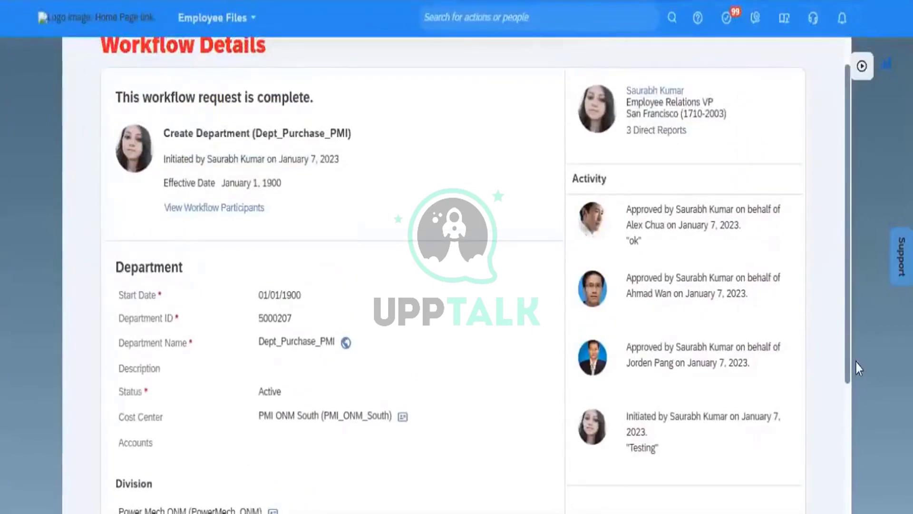
pyautogui.moveTo(847, 345); pyautogui.dragTo(866, 476)
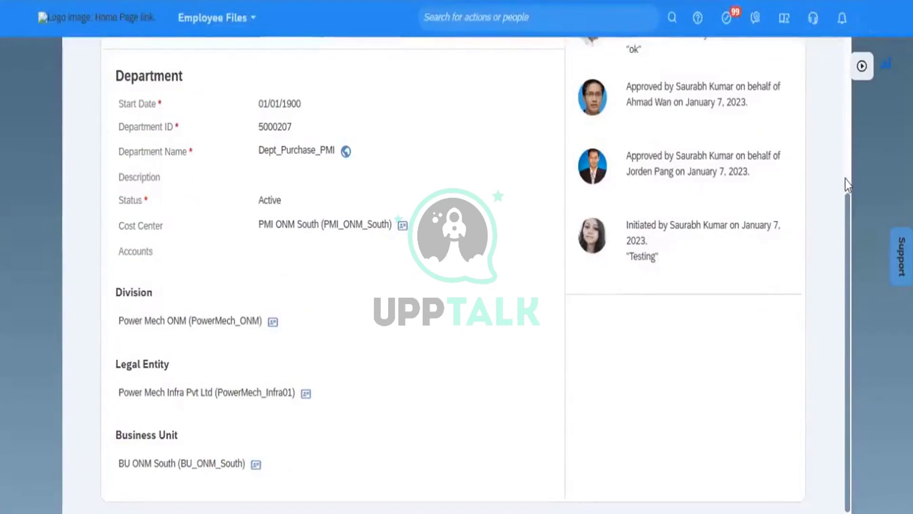
pyautogui.scroll(5, 845, 179)
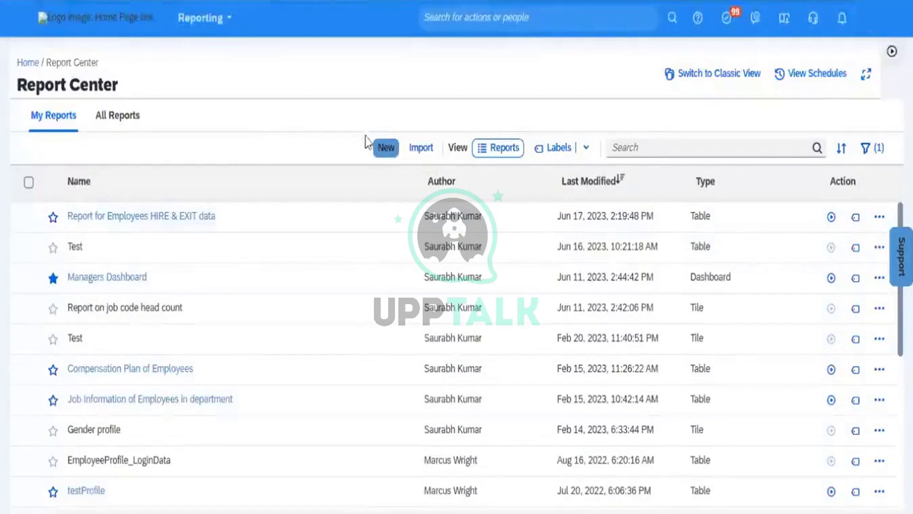
# Create a new Canvas report named "Report on Employees Compensation Information"
pyautogui.click(379, 150)
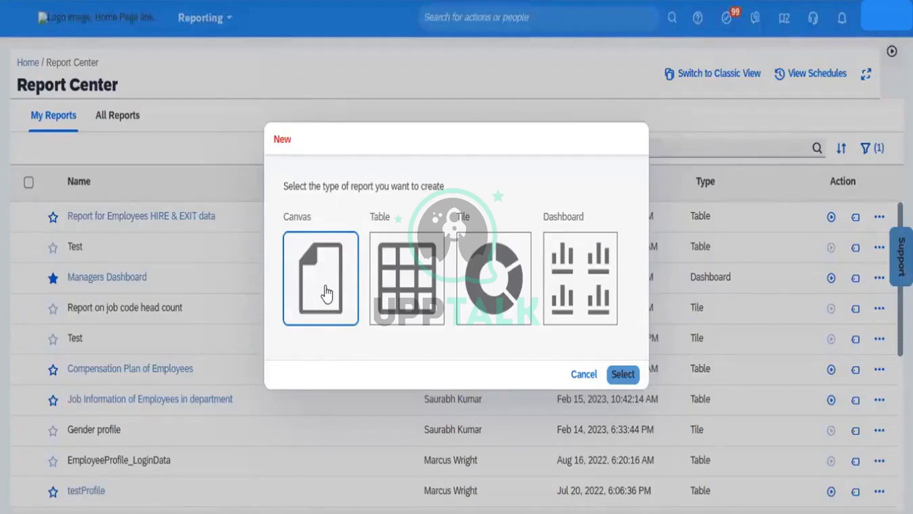
pyautogui.click(625, 377)
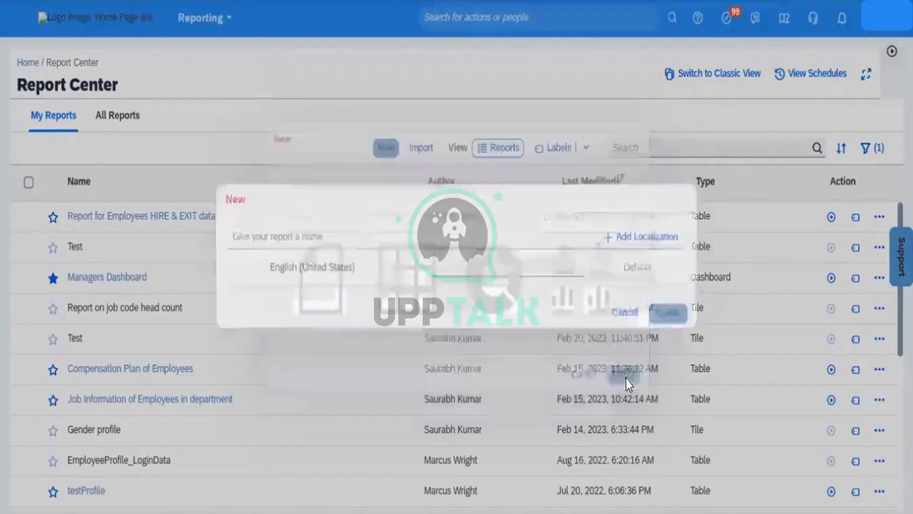
pyautogui.click(487, 269)
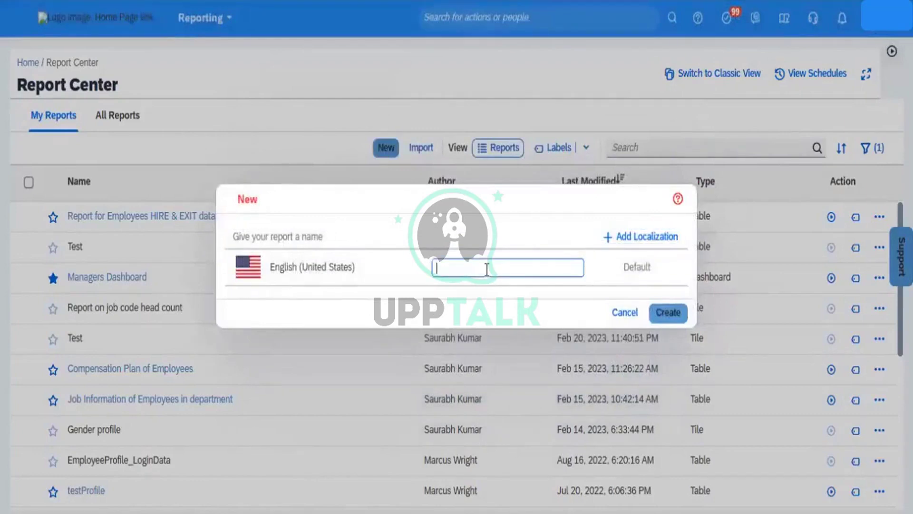
pyautogui.write('Report on Empl')
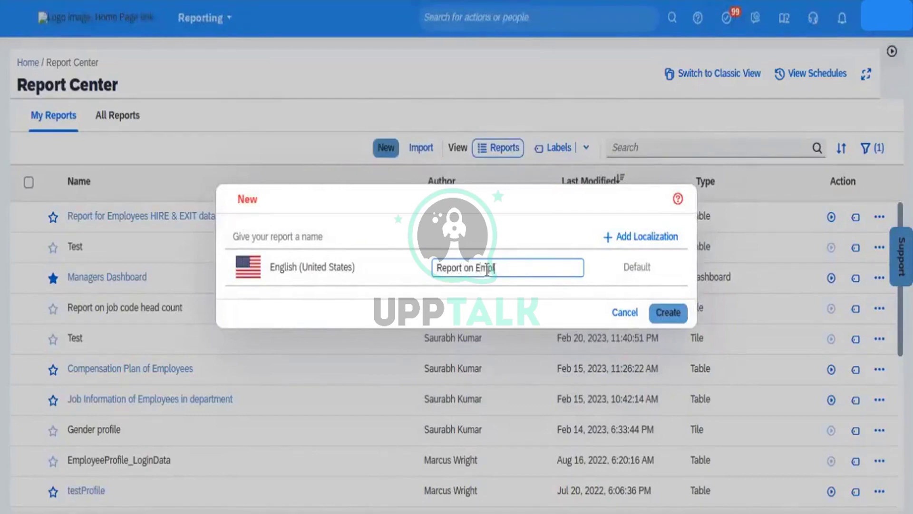
pyautogui.write('oyees Compensat')
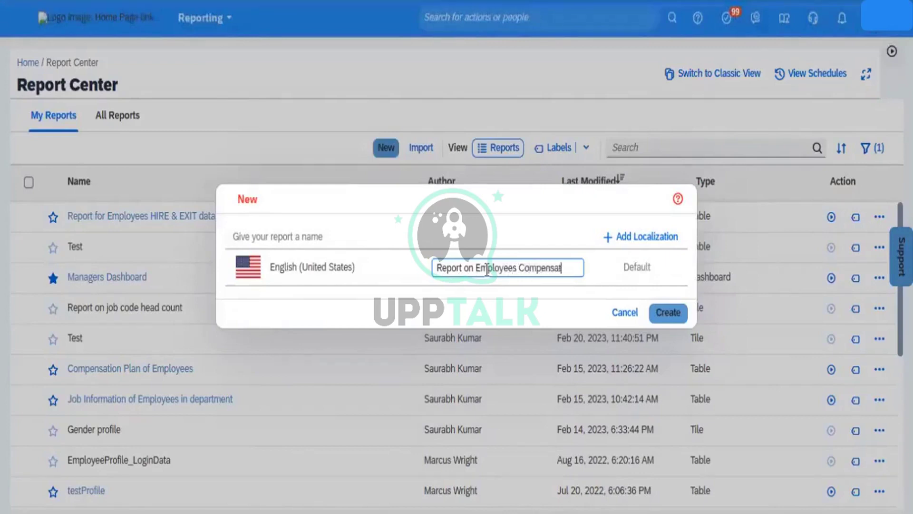
pyautogui.write('ion Inform')
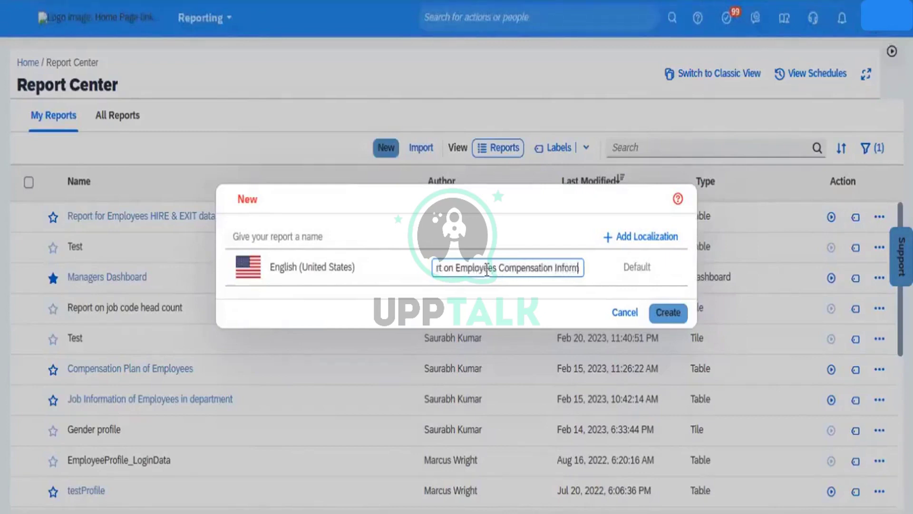
pyautogui.write('ation')
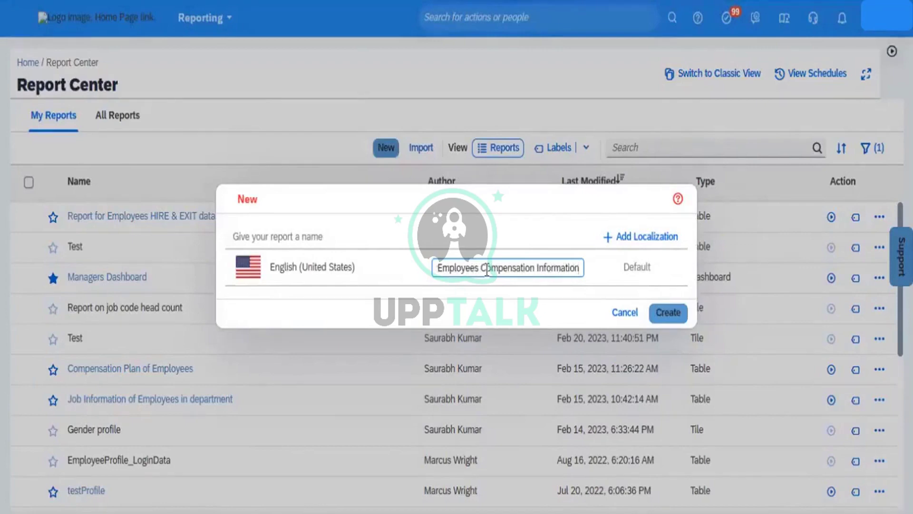
pyautogui.click(675, 317)
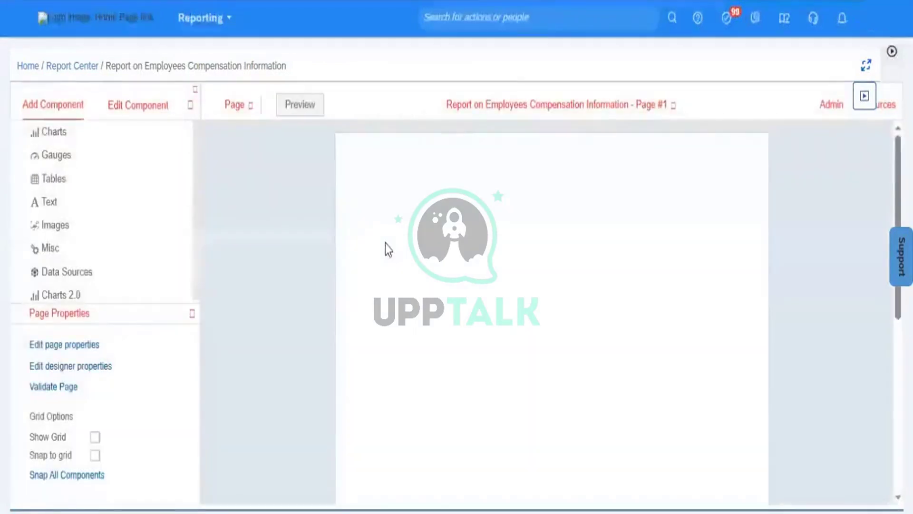
# Place a List Report table component on the blank page and start a new Advanced Reporting query for it
pyautogui.click(55, 189)
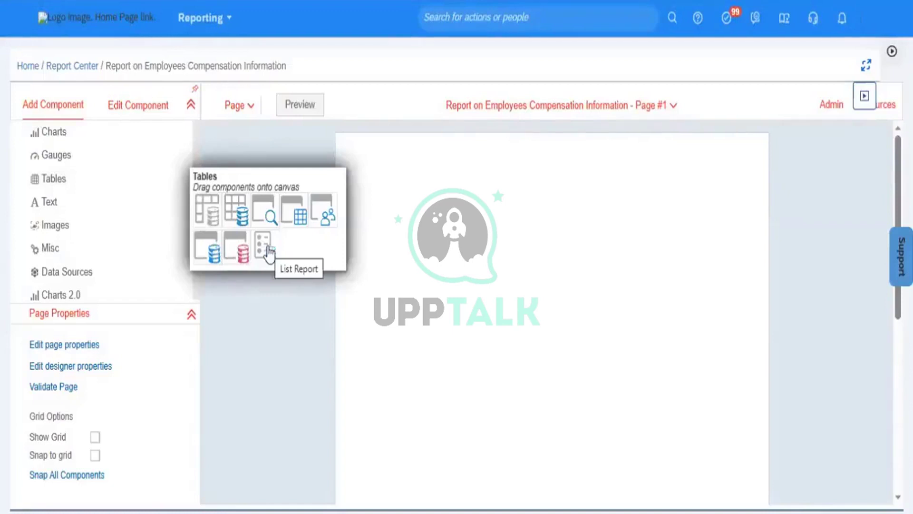
pyautogui.moveTo(269, 254); pyautogui.dragTo(476, 261)
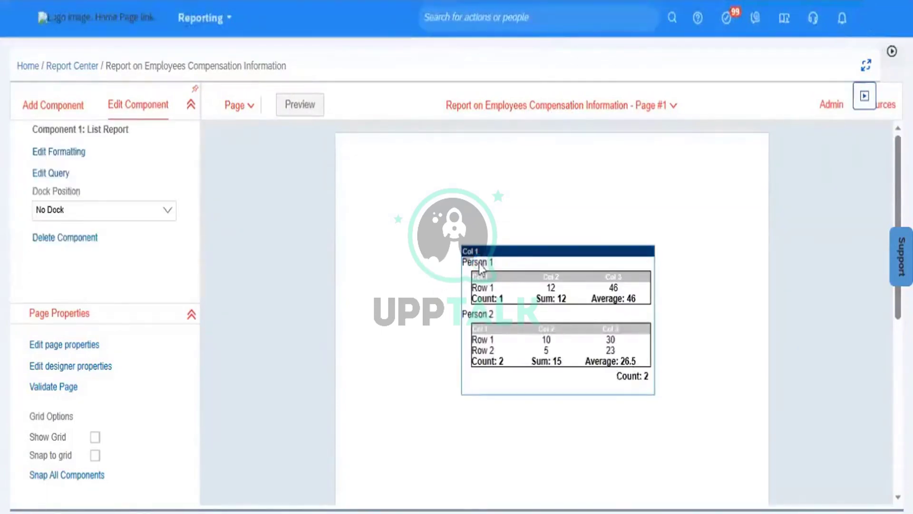
pyautogui.click(54, 174)
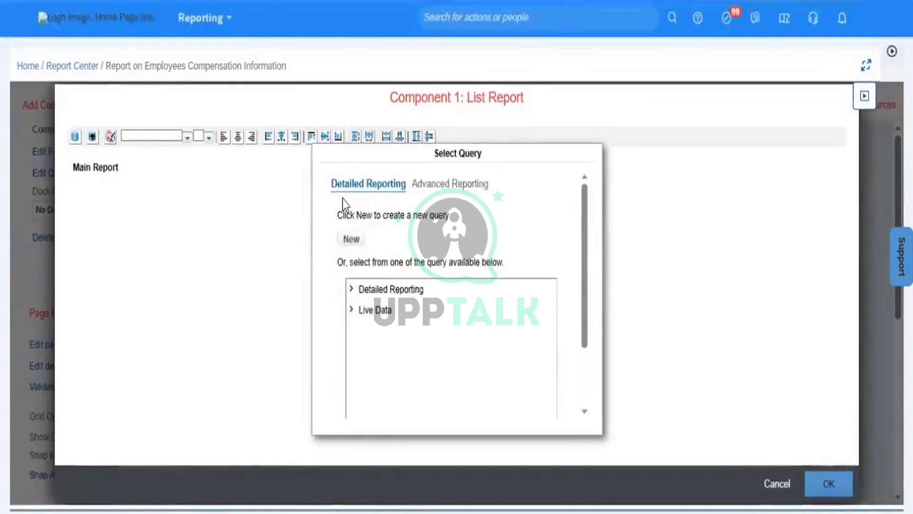
pyautogui.click(448, 191)
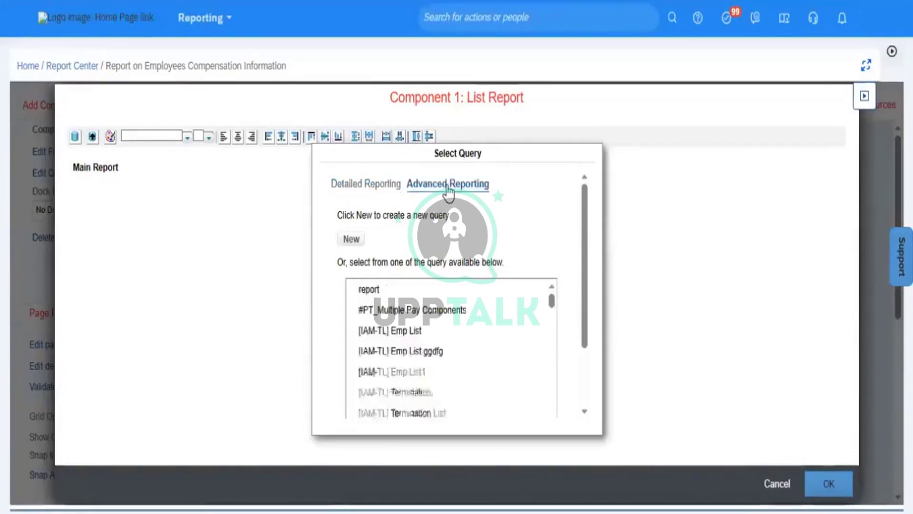
pyautogui.click(353, 244)
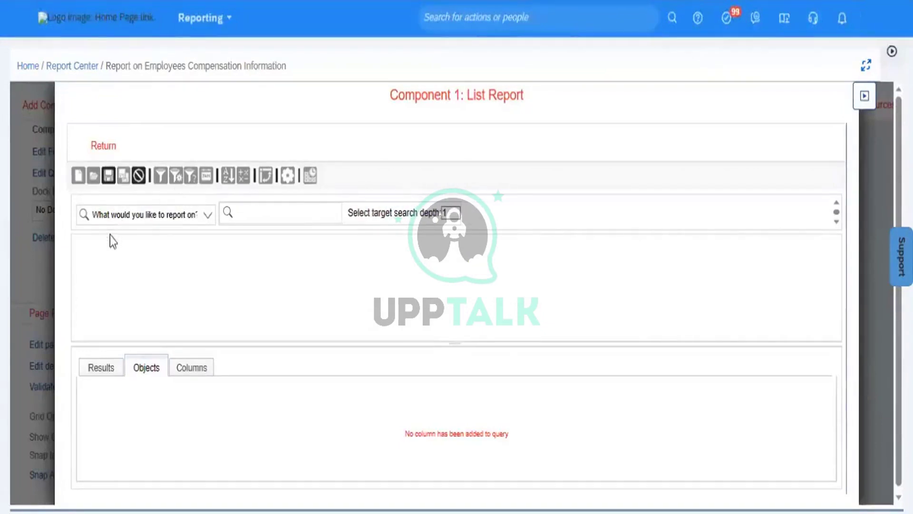
# Set the new query's reporting subject to Employment
pyautogui.click(212, 228)
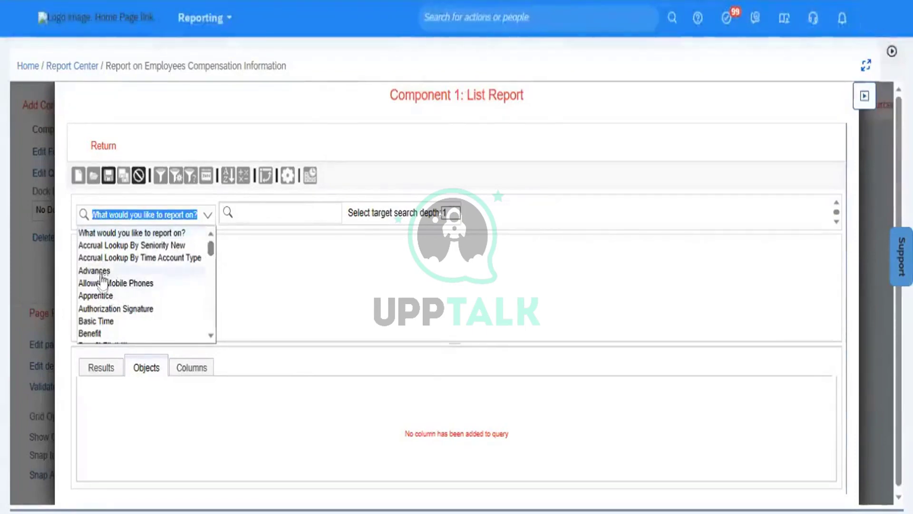
pyautogui.click(211, 337)
pyautogui.click(211, 337)
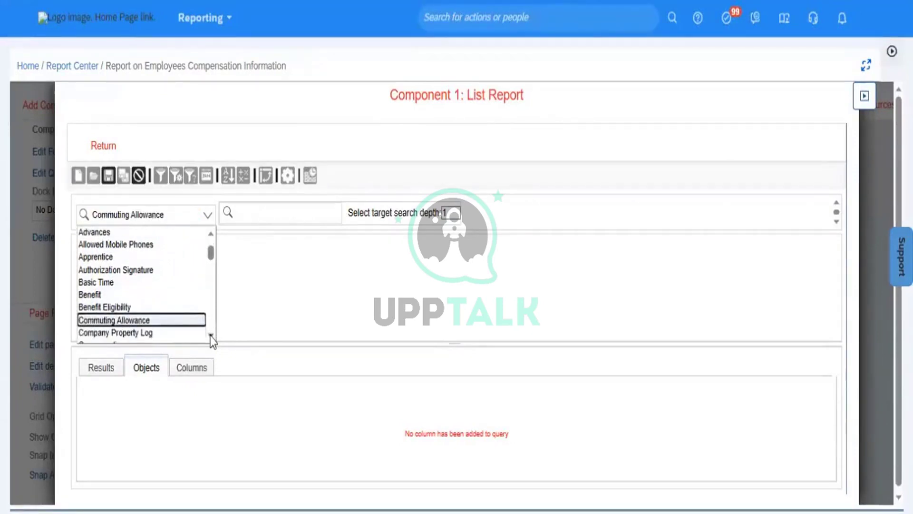
pyautogui.click(210, 336)
pyautogui.click(211, 336)
pyautogui.click(211, 337)
pyautogui.click(211, 337)
pyautogui.click(211, 337)
pyautogui.click(211, 337)
pyautogui.click(211, 337)
pyautogui.click(210, 337)
pyautogui.click(210, 337)
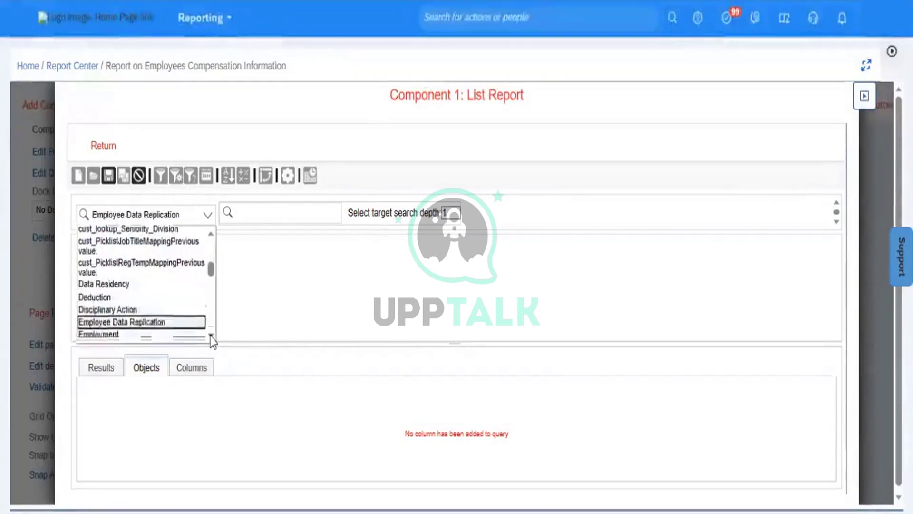
pyautogui.click(211, 337)
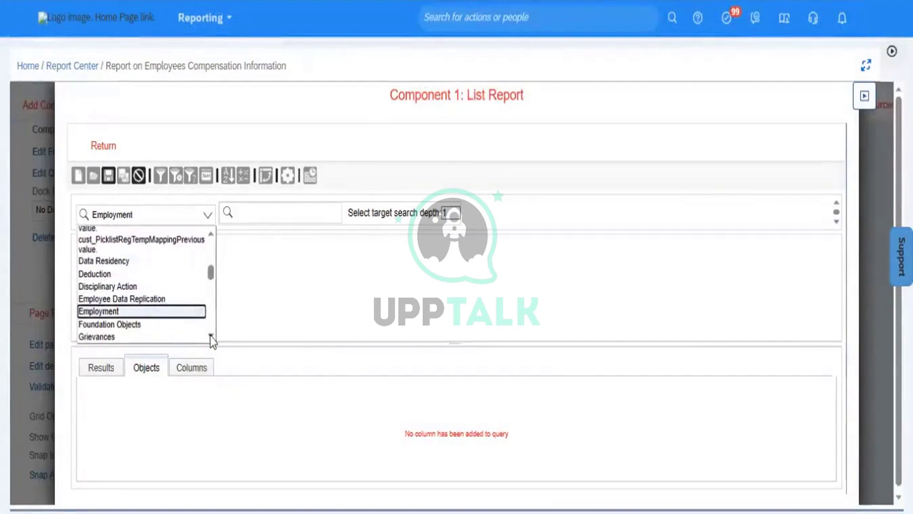